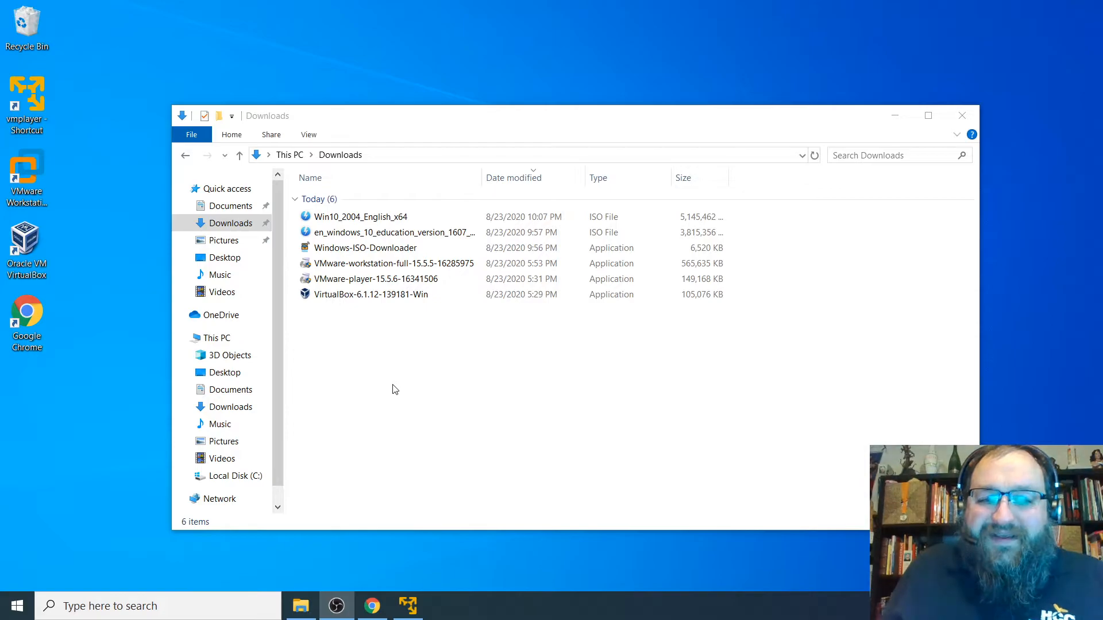
# Switch to VMware Workstation 15 Player and start a new virtual machine using the Win10_2004_English_x64 ISO from Downloads as installer image.
pyautogui.click(409, 604)
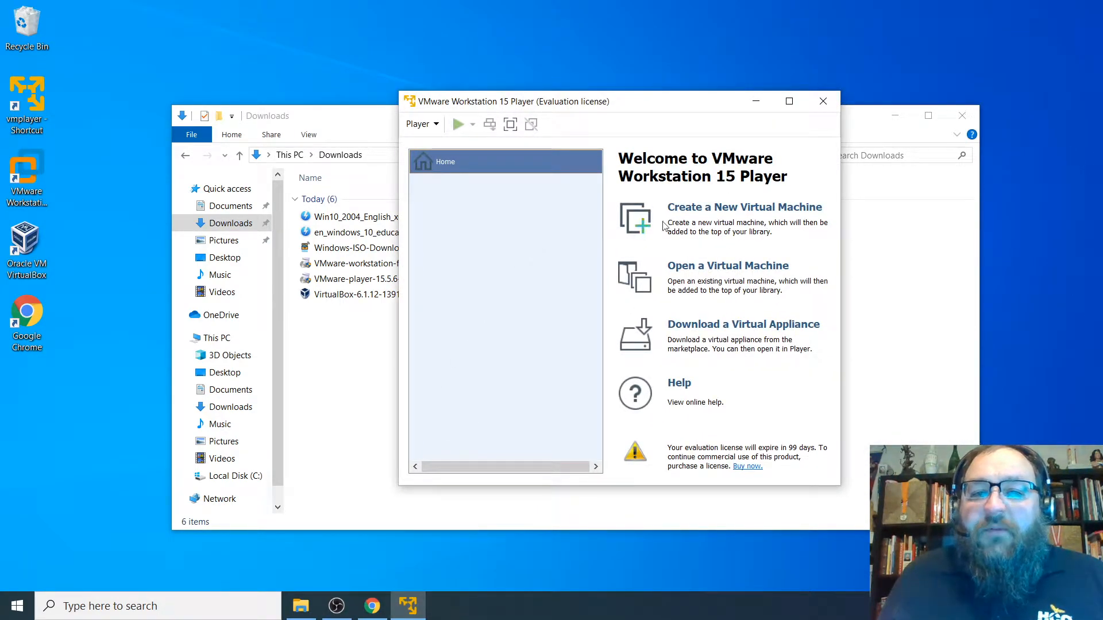
pyautogui.click(728, 212)
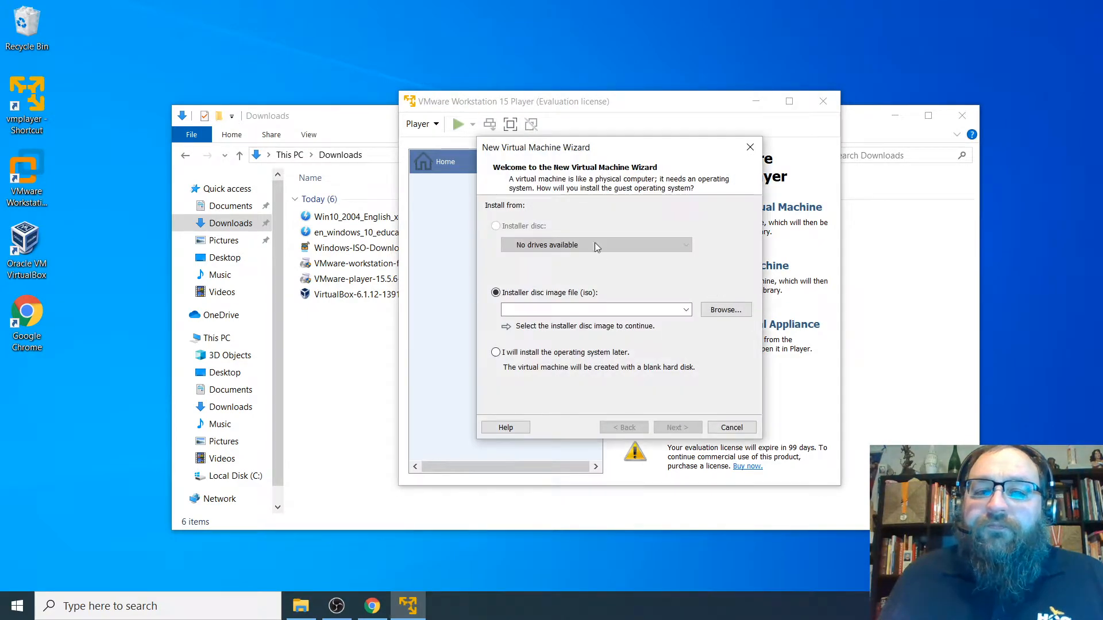
pyautogui.click(727, 311)
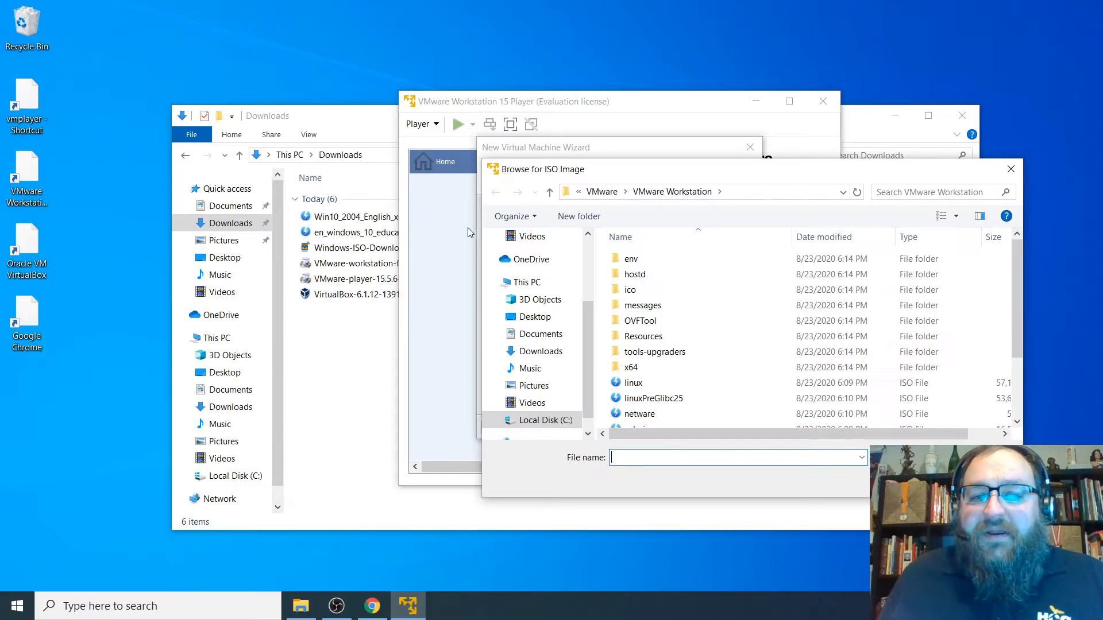
pyautogui.click(541, 351)
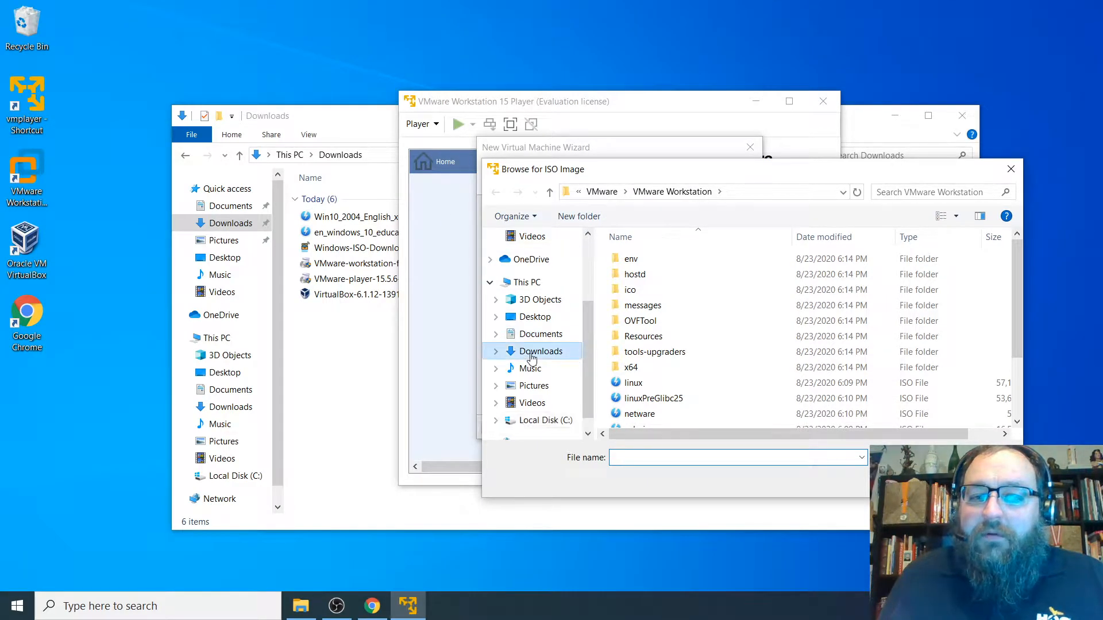
pyautogui.click(667, 277)
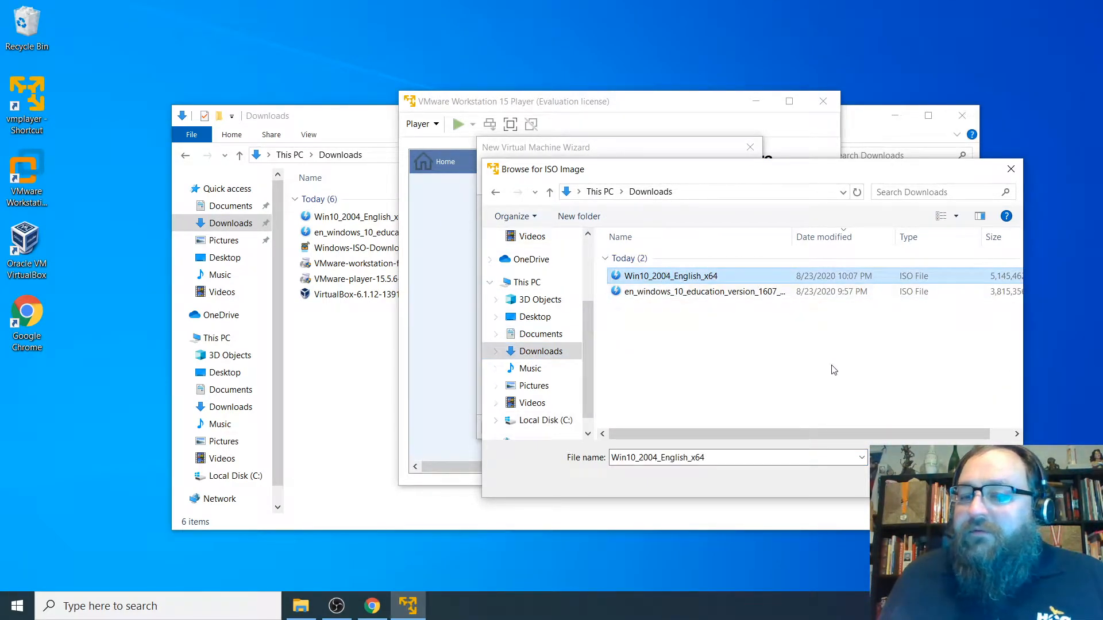
pyautogui.click(919, 481)
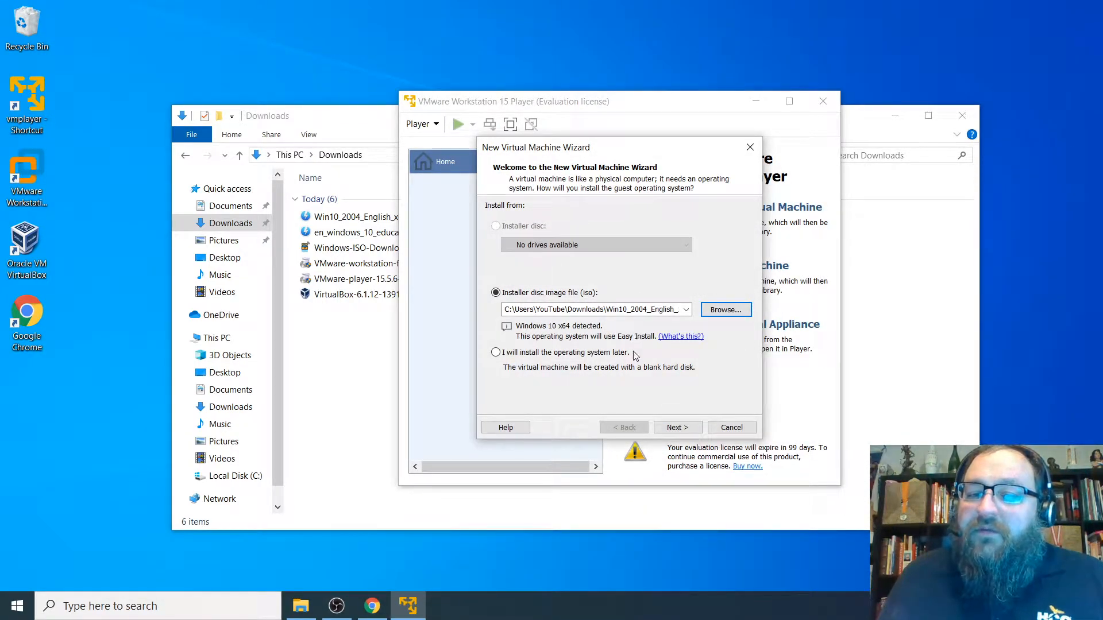
pyautogui.click(674, 428)
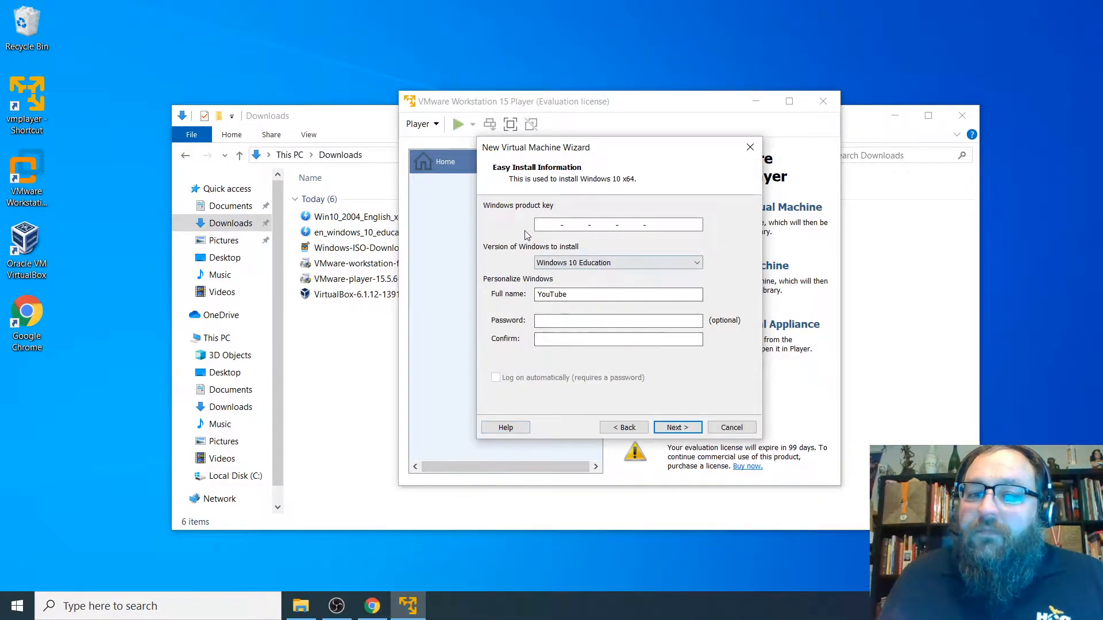
# Set the full name for the Windows installation to Admin.
pyautogui.doubleClick(571, 294)
pyautogui.write('Amdin')
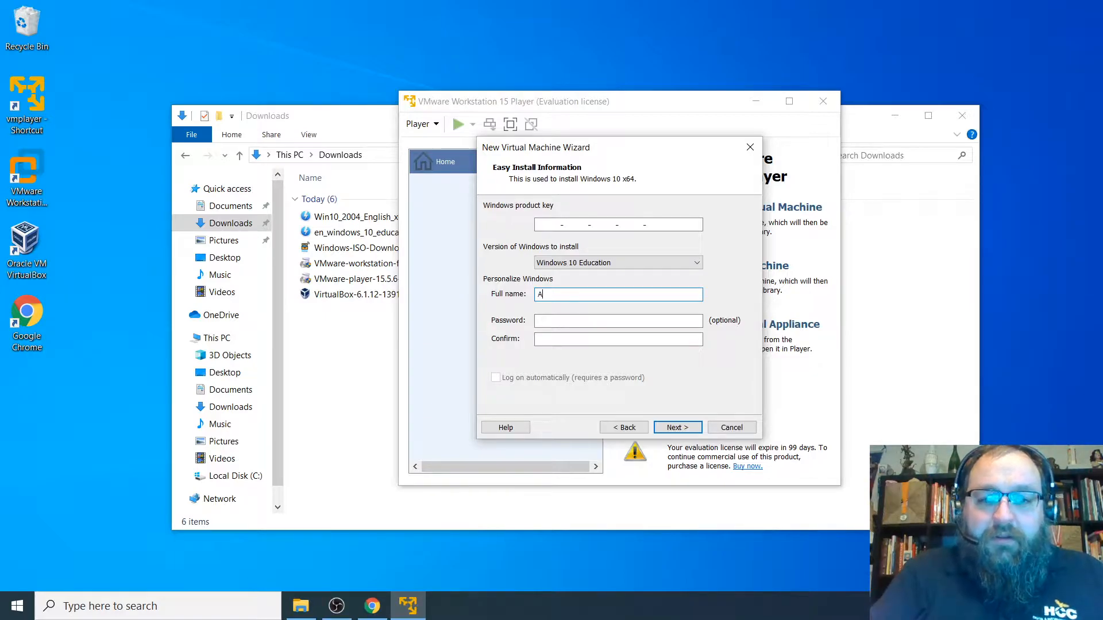
pyautogui.press('BackSpace')
pyautogui.press('BackSpace')
pyautogui.press('BackSpace')
pyautogui.press('BackSpace')
pyautogui.write('dm')
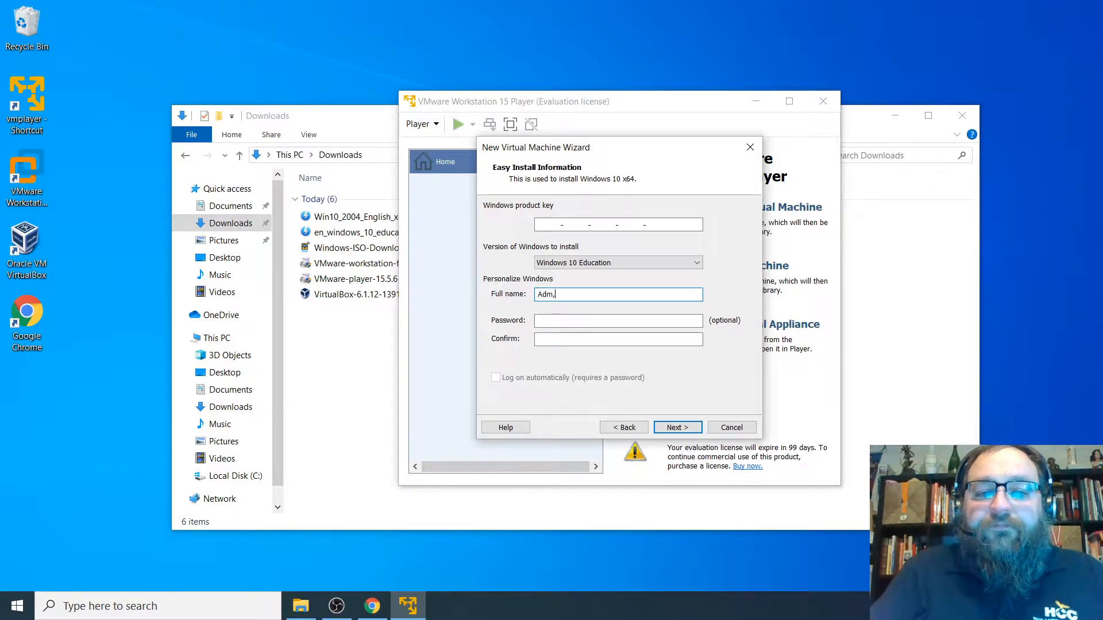
pyautogui.write('in')
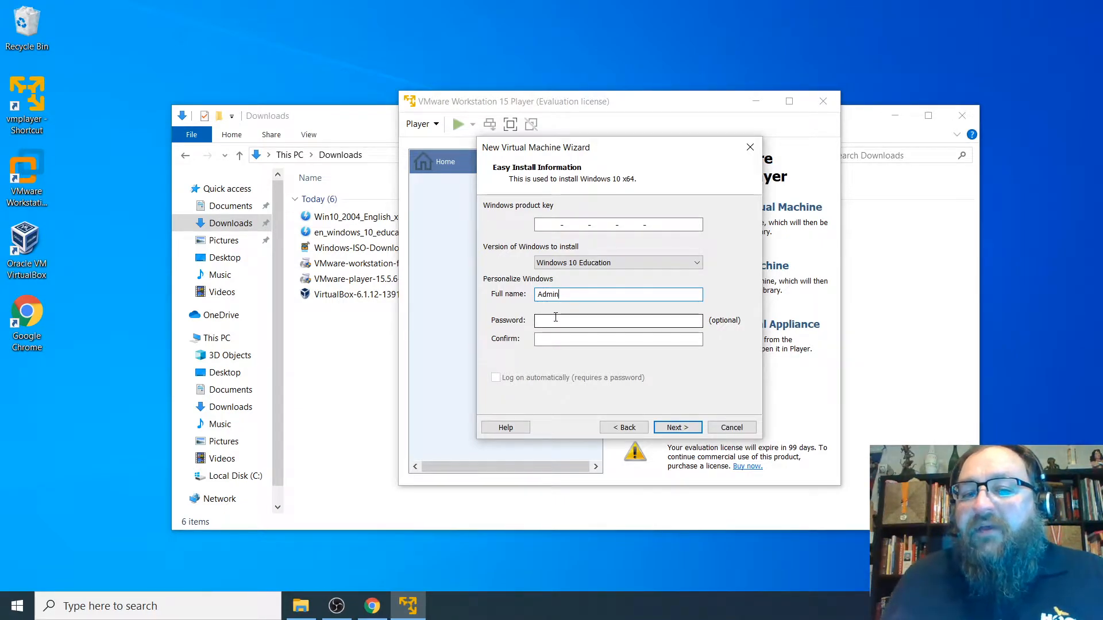
# Choose Windows 10 Pro as the version to install and continue without a product key.
pyautogui.click(576, 265)
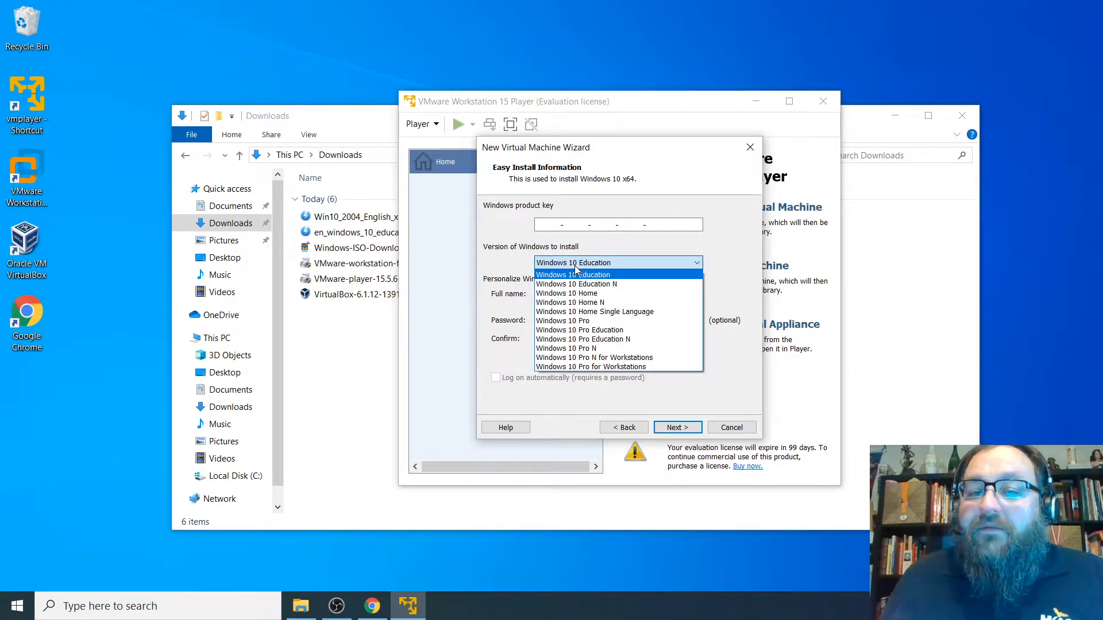
pyautogui.click(586, 320)
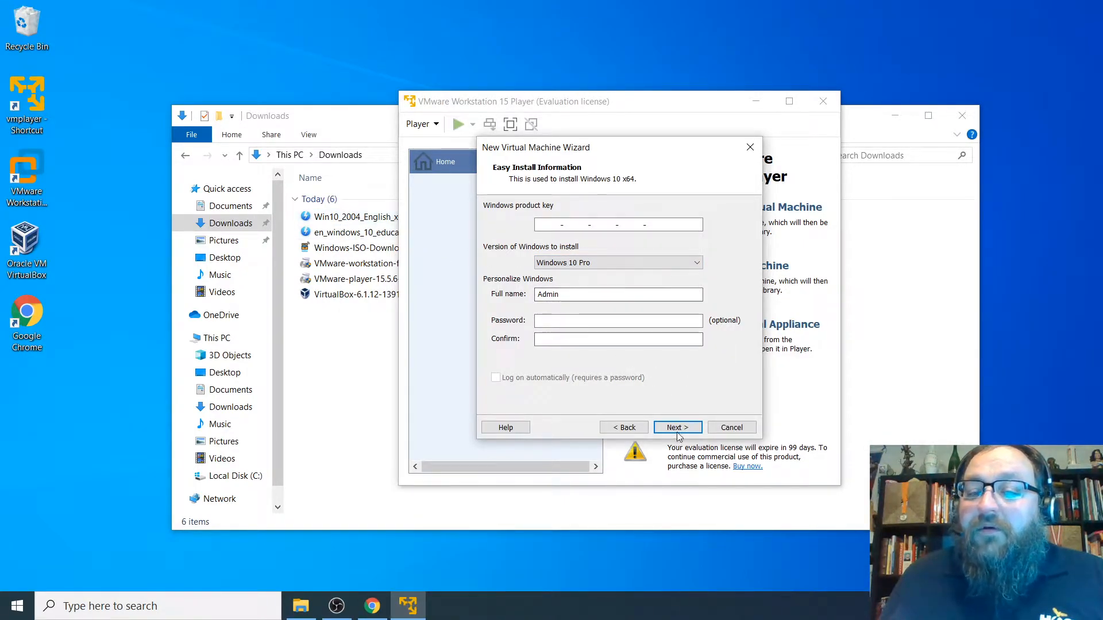
pyautogui.moveTo(372, 607)
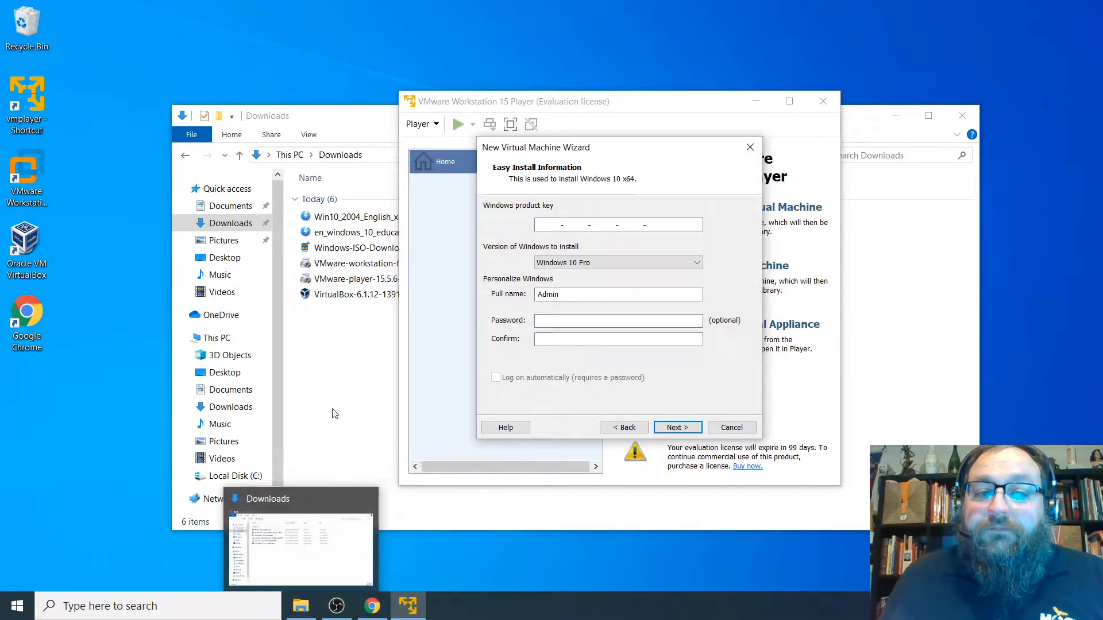
pyautogui.click(677, 427)
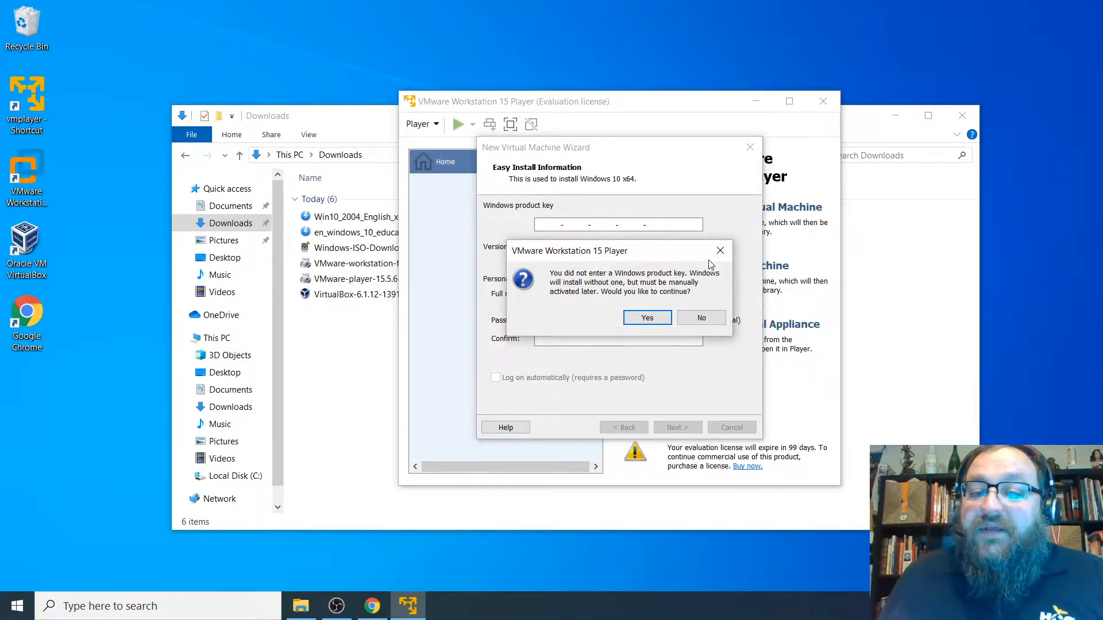
pyautogui.click(648, 319)
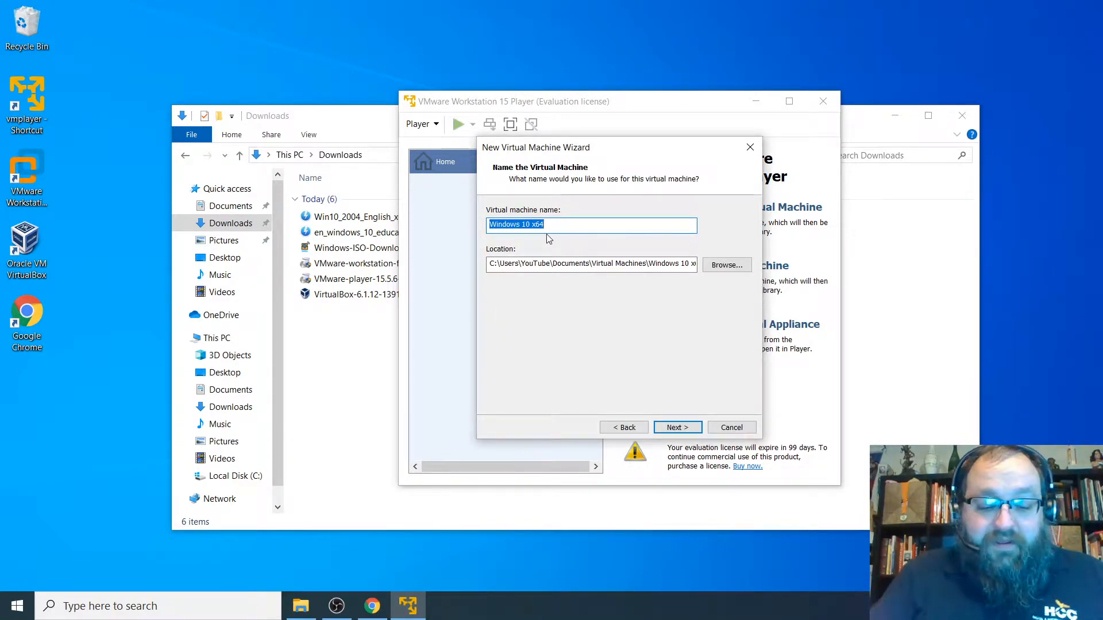
# Name the virtual machine Forensics VM and accept the default location and 60 GB disk split into multiple files.
pyautogui.write('Forensics VM')
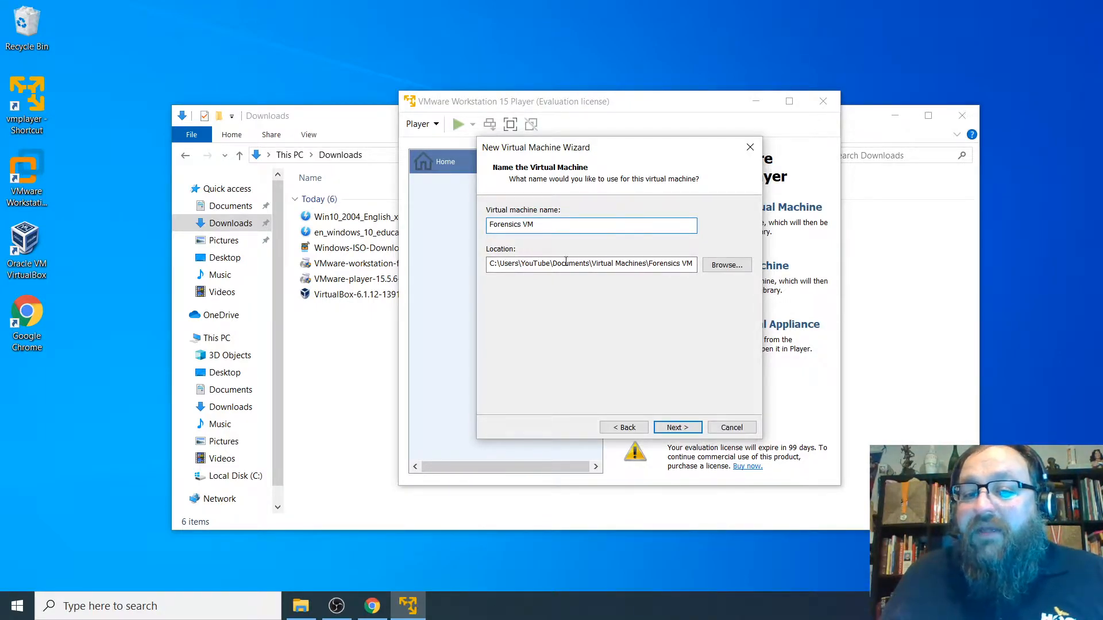
pyautogui.moveTo(549, 260); pyautogui.dragTo(641, 264)
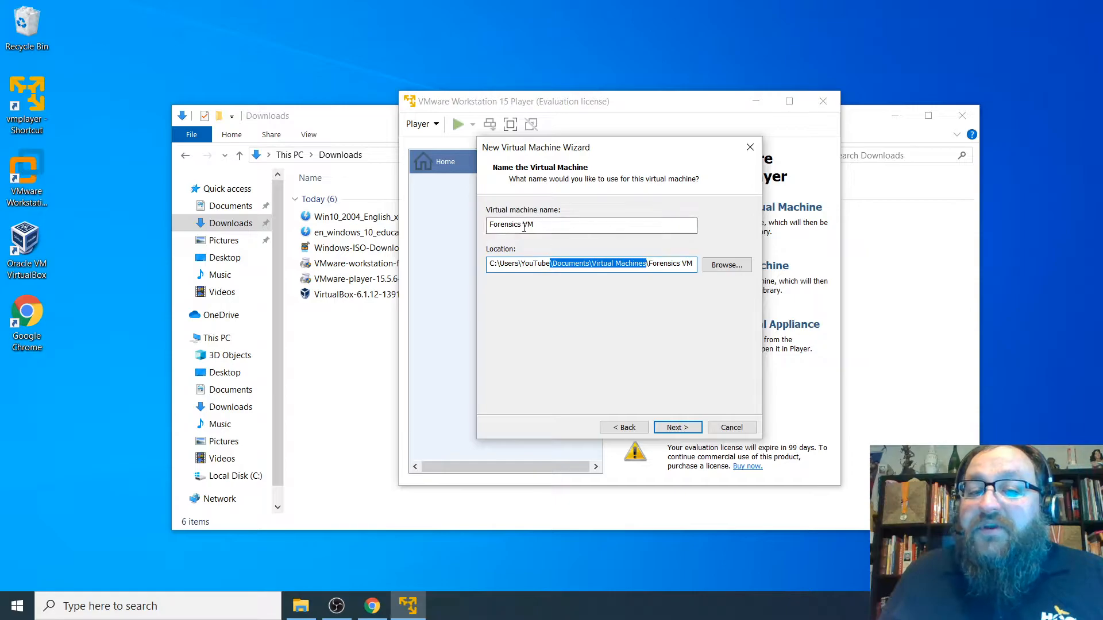
pyautogui.click(676, 428)
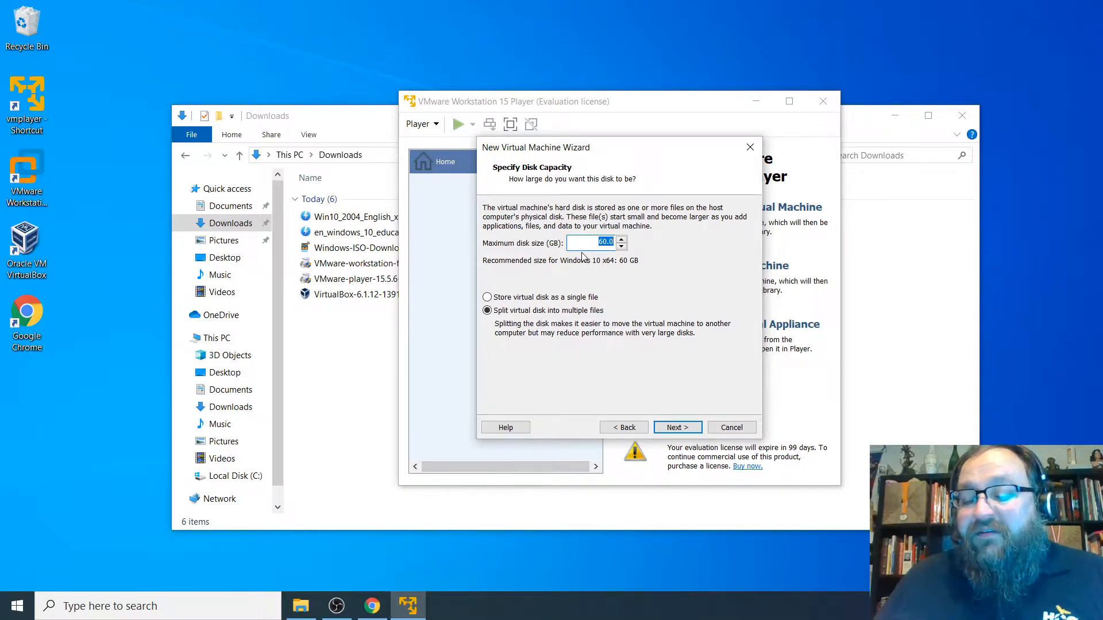
pyautogui.click(695, 429)
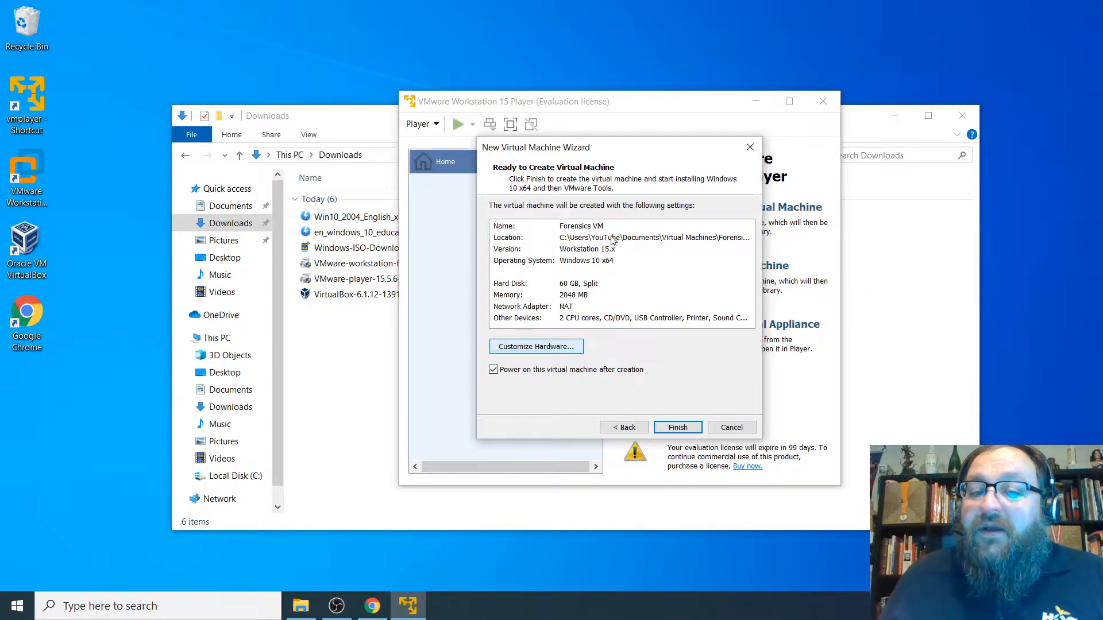
# Customize the virtual machine's hardware by removing the printer device.
pyautogui.click(535, 347)
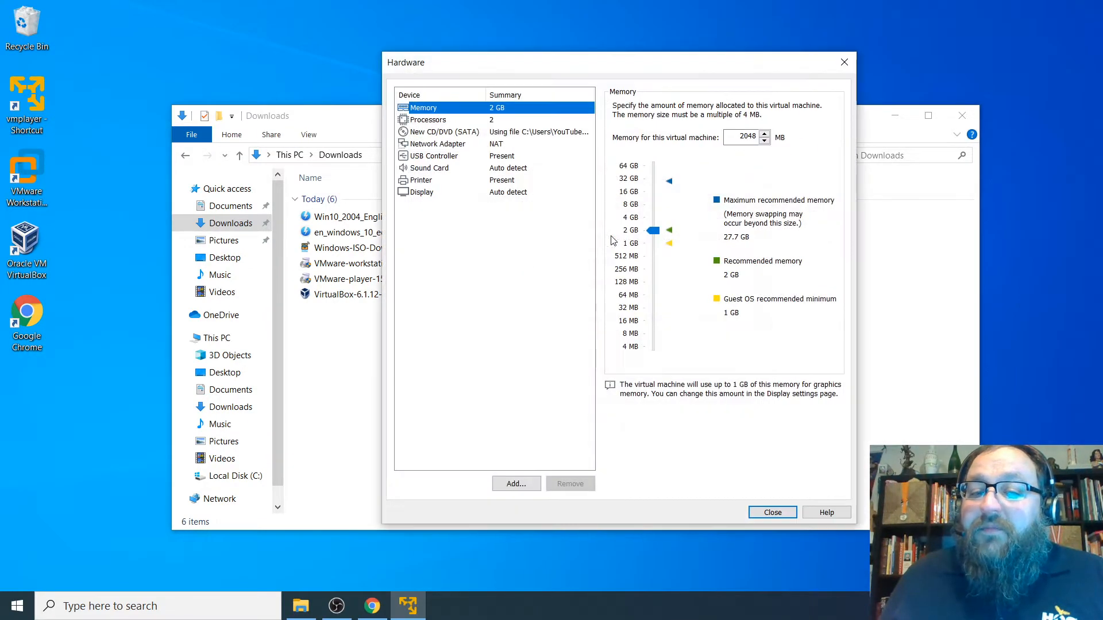
pyautogui.click(422, 182)
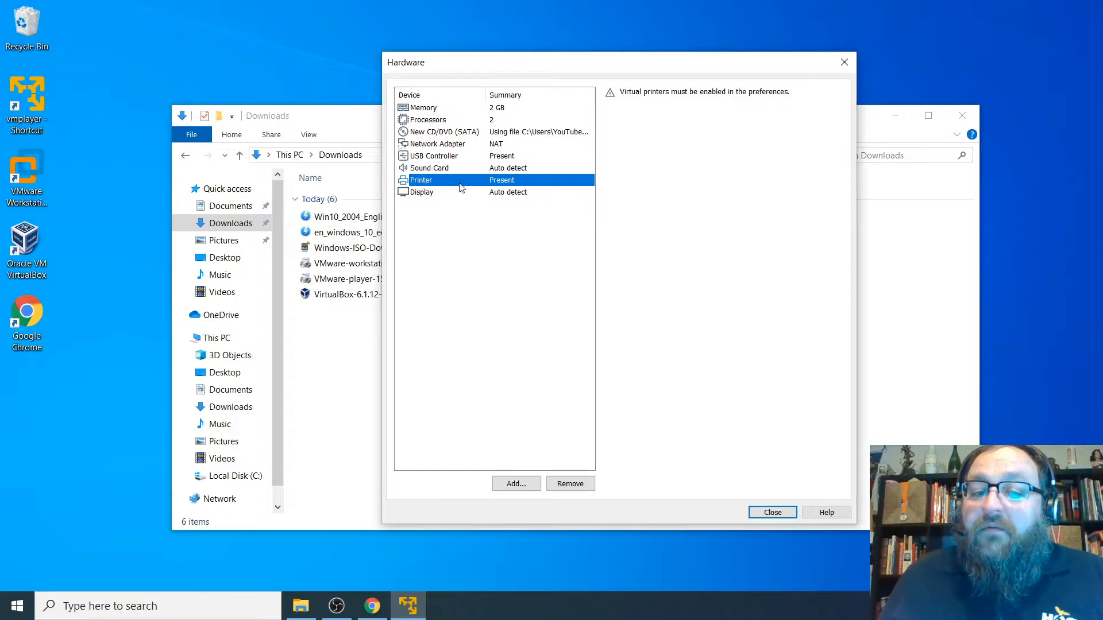
pyautogui.click(569, 483)
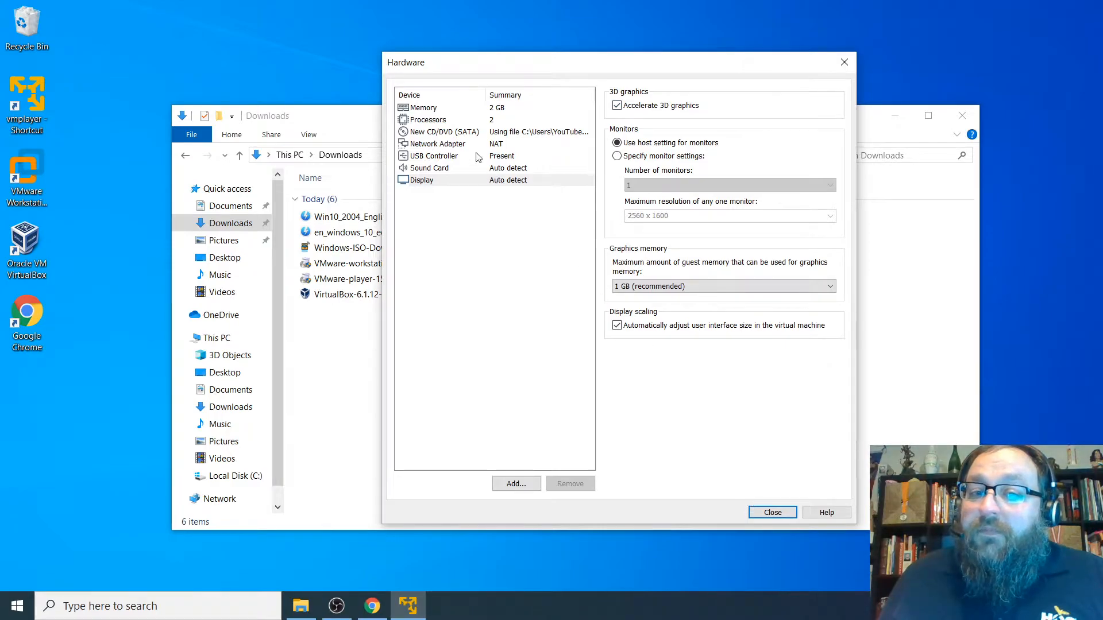
# Set the virtual machine's memory to 4096 MB.
pyautogui.click(432, 108)
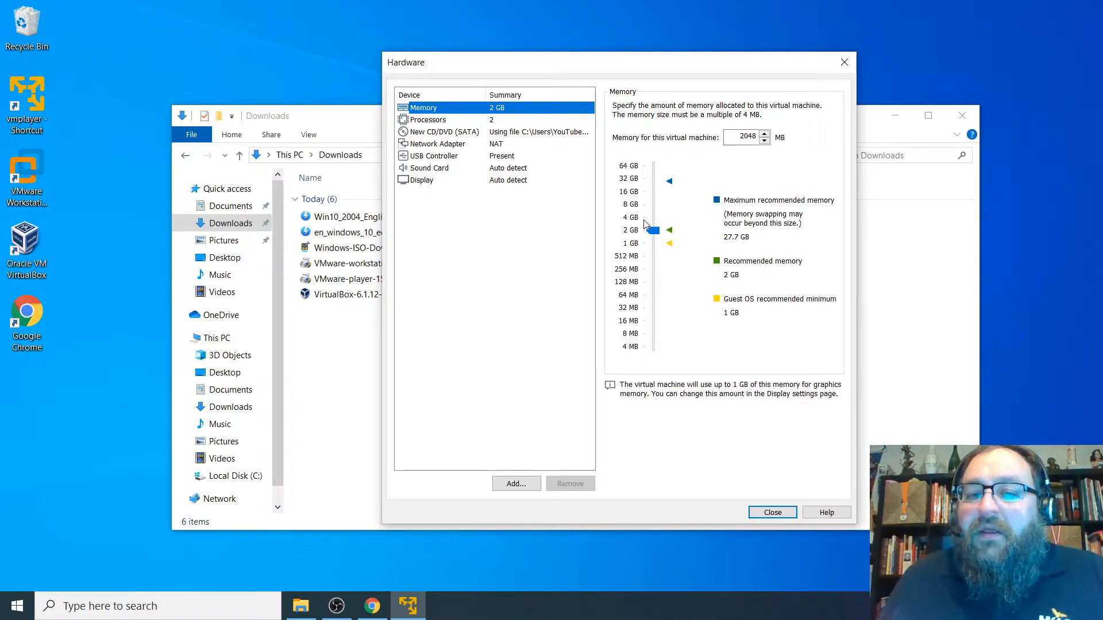
pyautogui.rightClick(1052, 606)
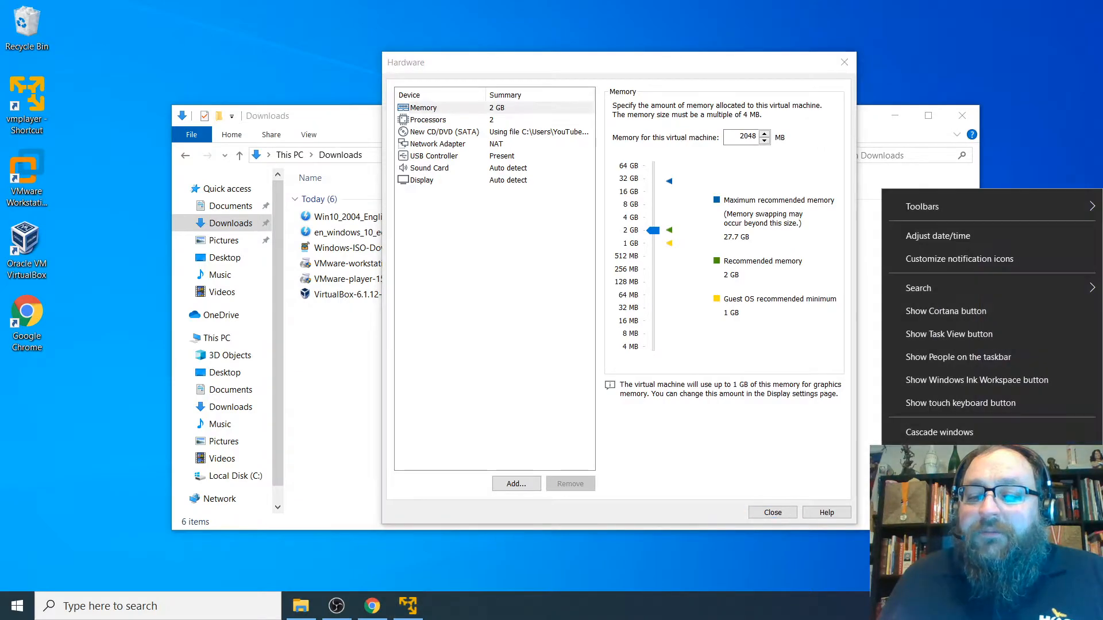
pyautogui.click(747, 416)
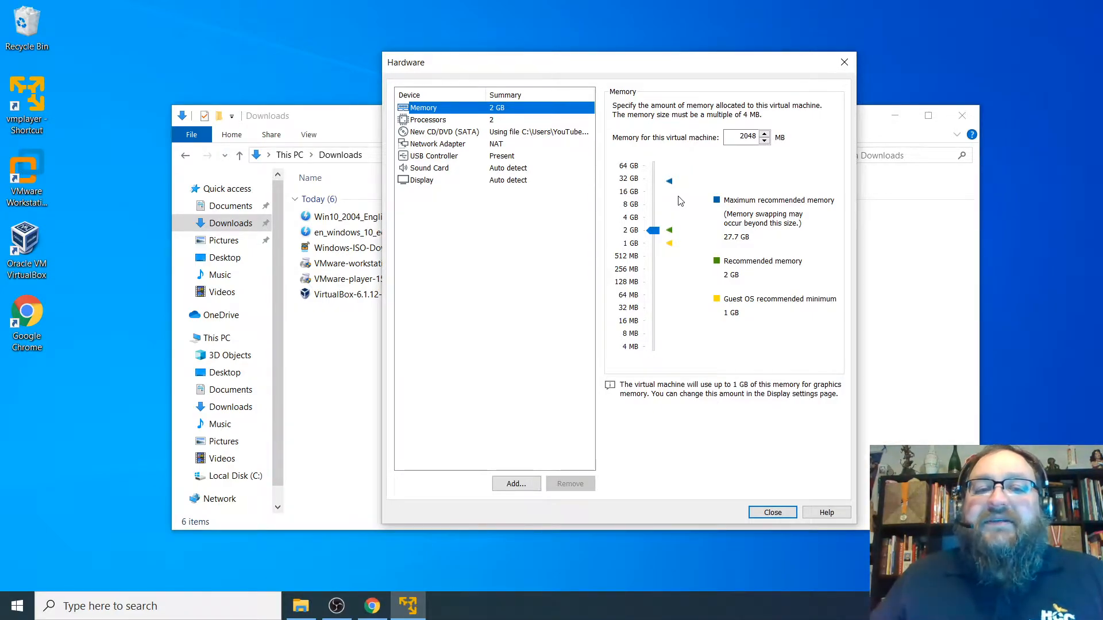
pyautogui.click(651, 217)
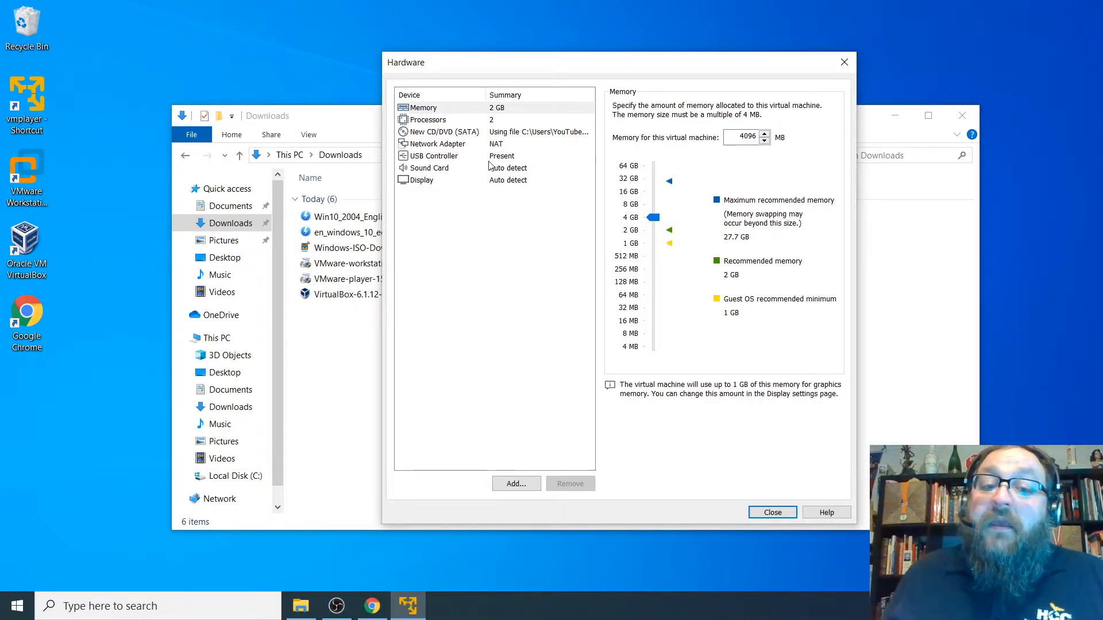
# Set the number of processor cores to 4 and finish creating the virtual machine with power-on after creation.
pyautogui.click(466, 121)
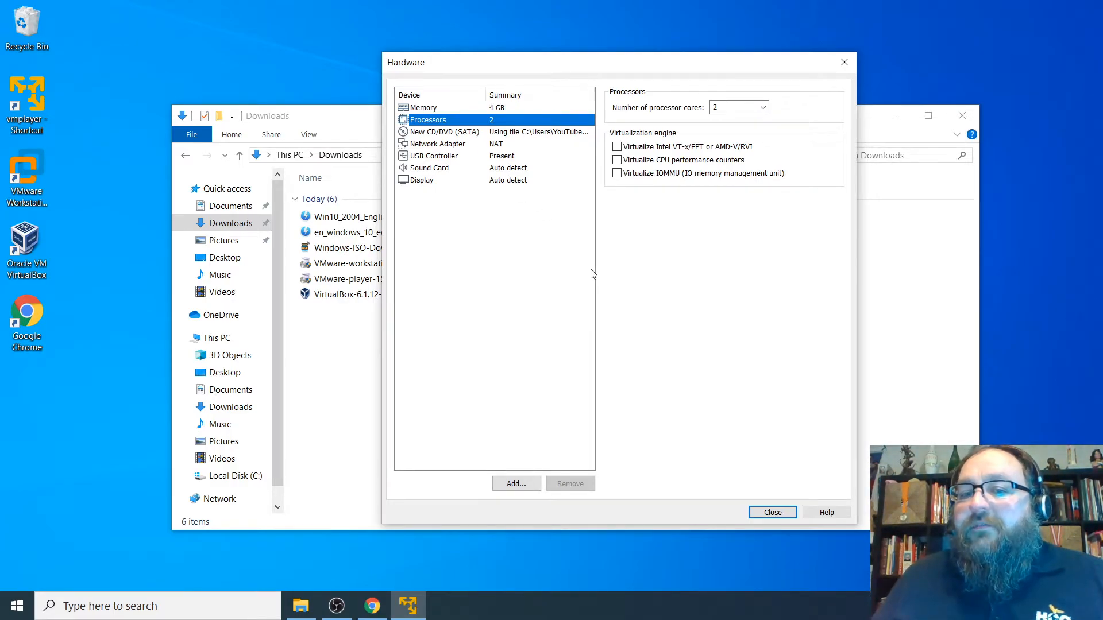
pyautogui.click(762, 107)
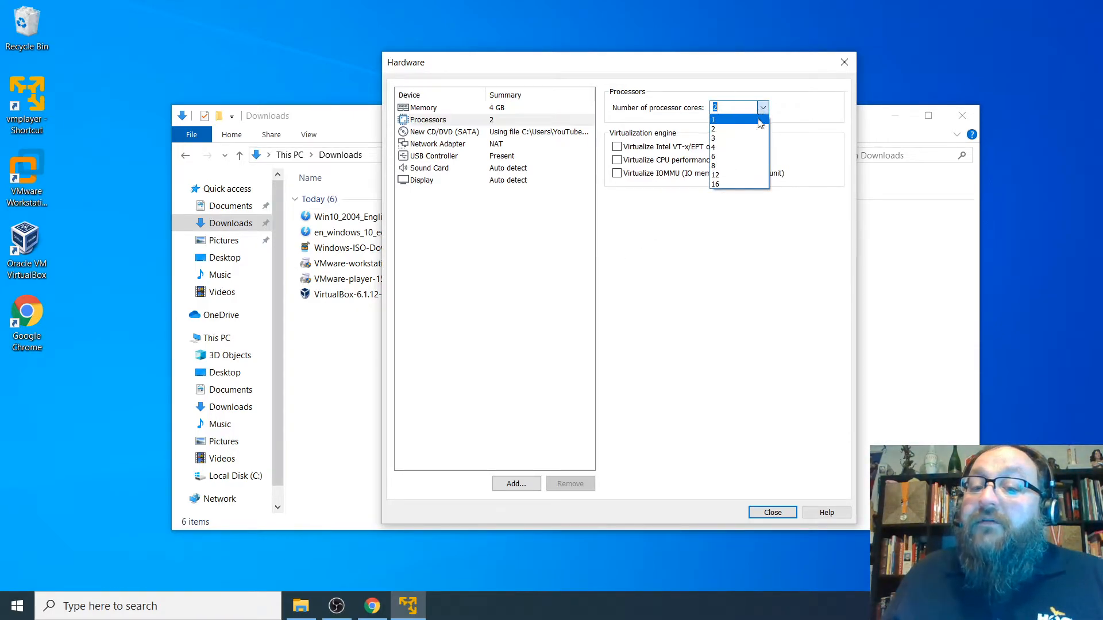
pyautogui.click(741, 148)
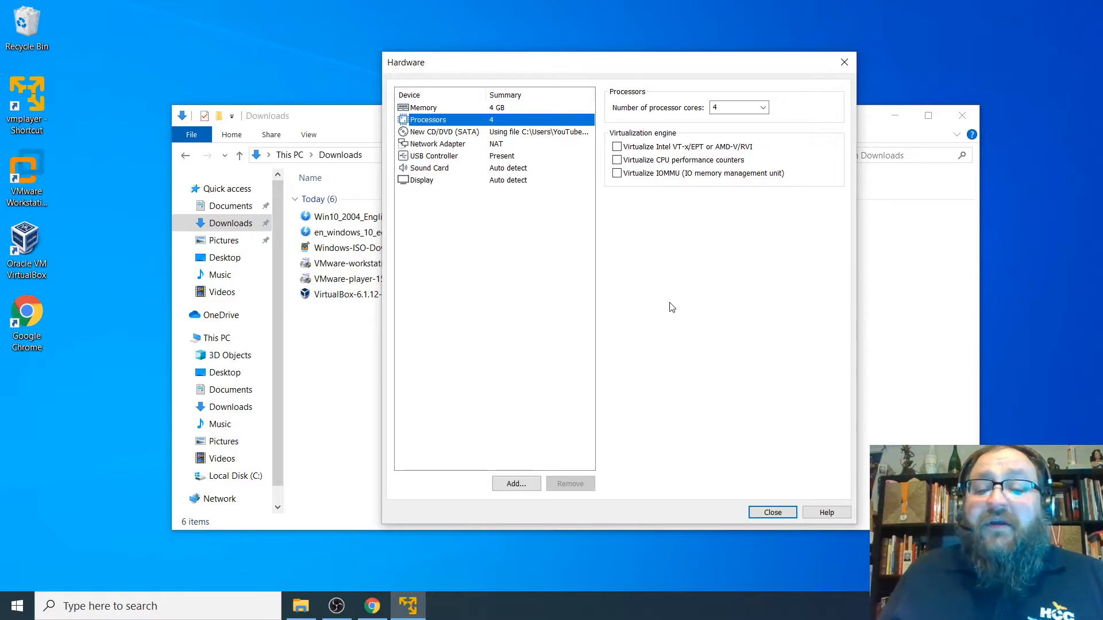
pyautogui.click(772, 513)
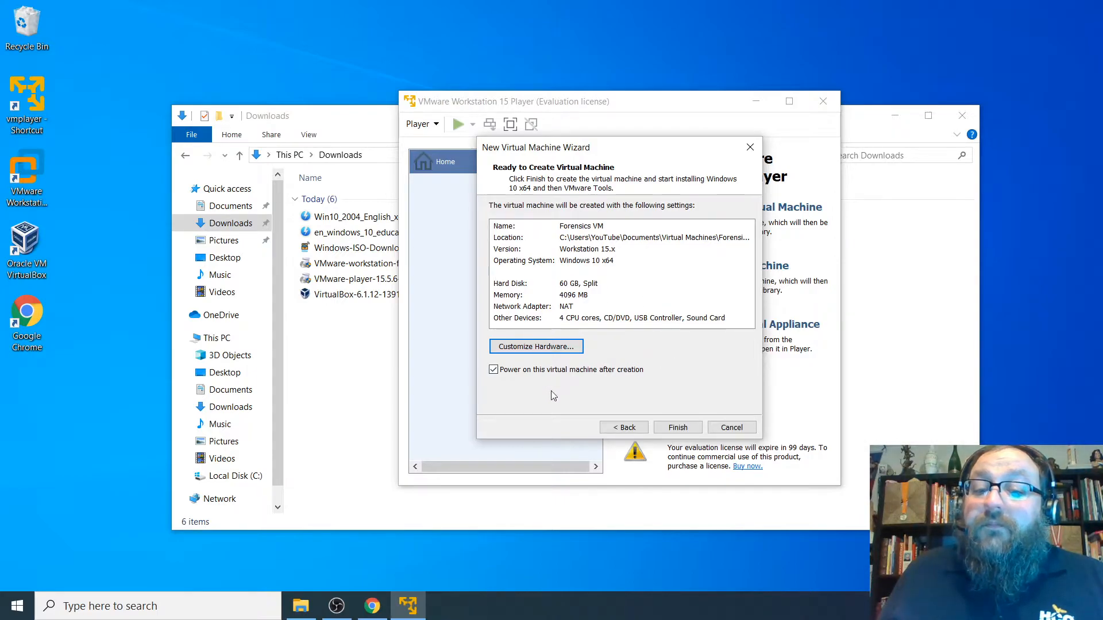
pyautogui.click(678, 427)
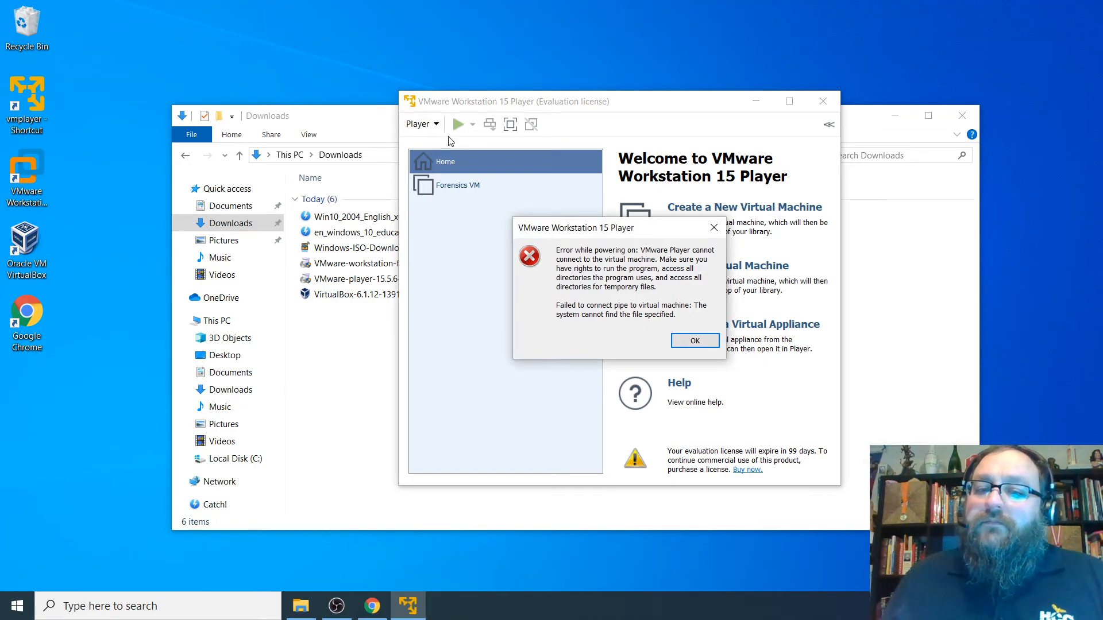
# Dismiss the power-on error and start Forensics VM from the library.
pyautogui.click(695, 342)
pyautogui.click(460, 186)
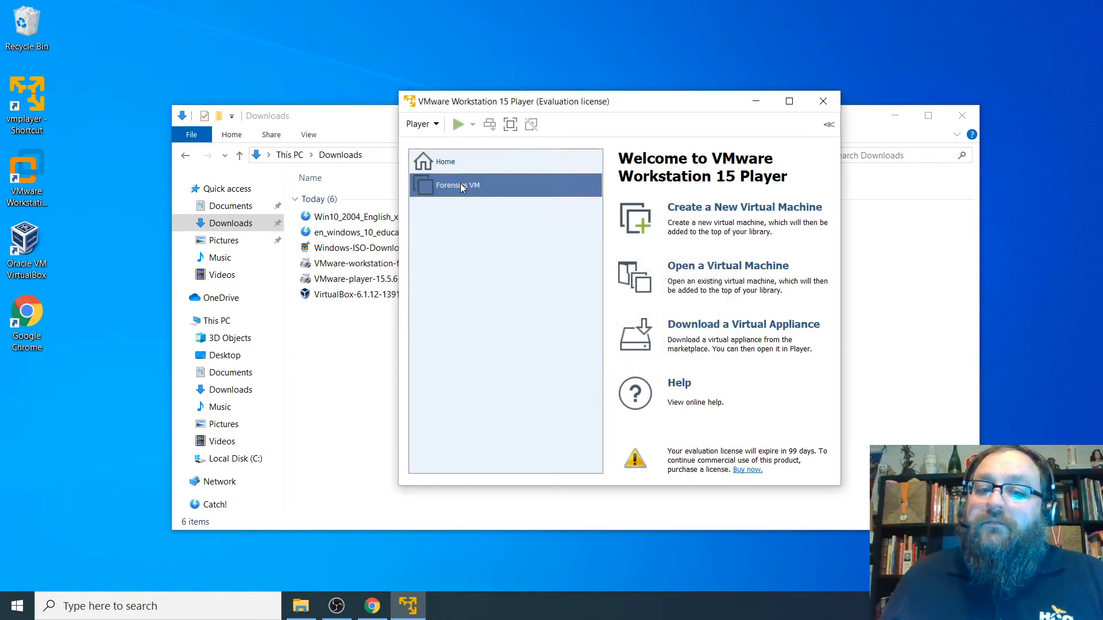
pyautogui.doubleClick(460, 184)
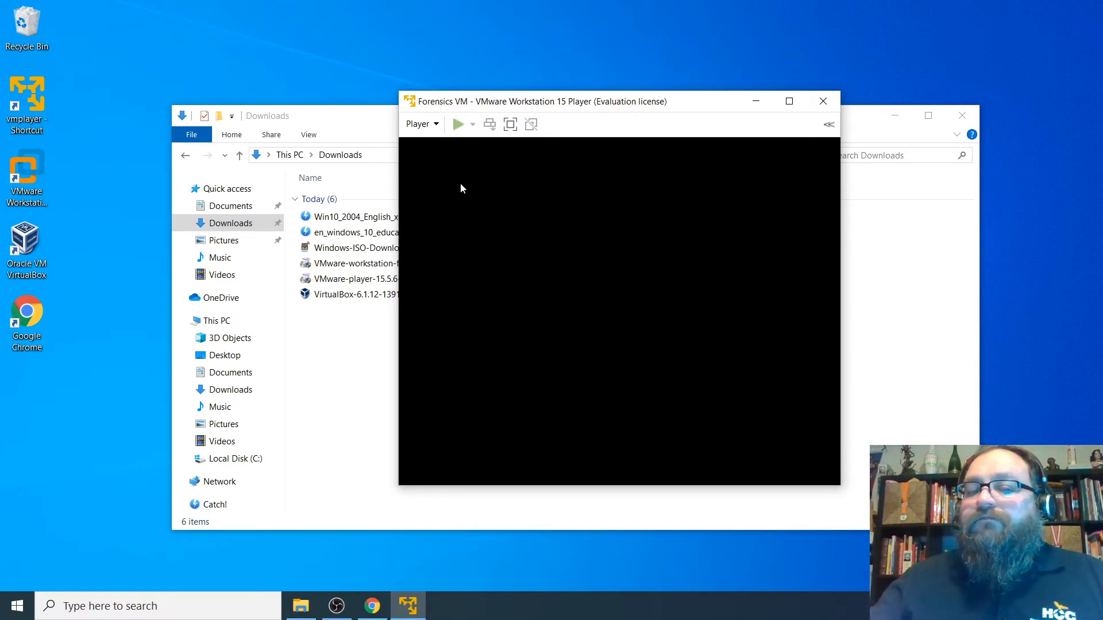
pyautogui.click(432, 125)
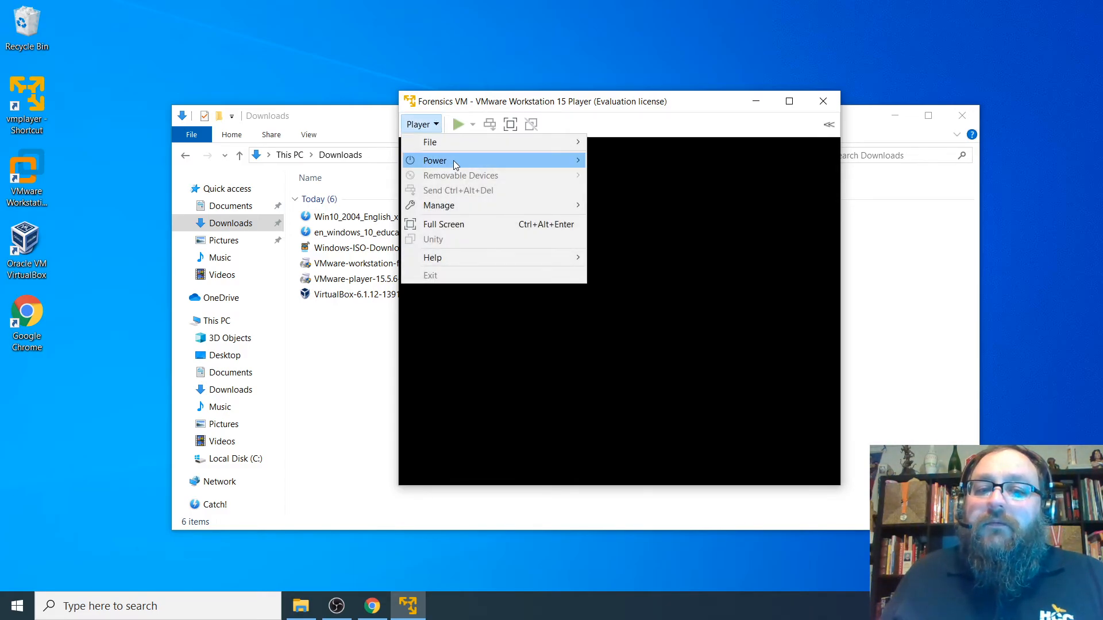
pyautogui.moveTo(453, 161)
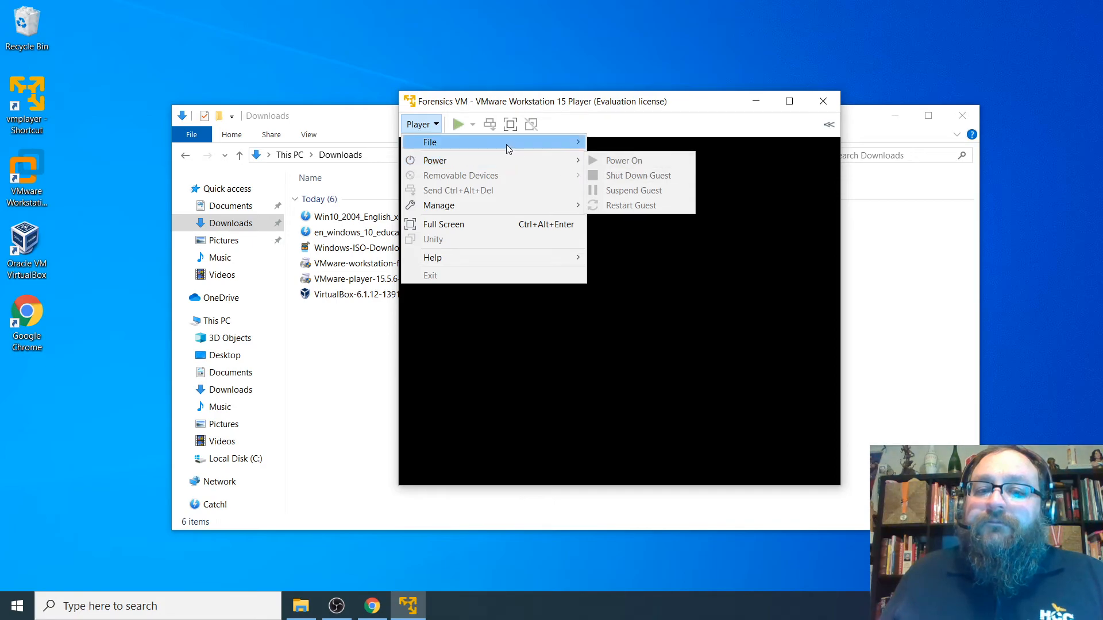
pyautogui.moveTo(506, 143)
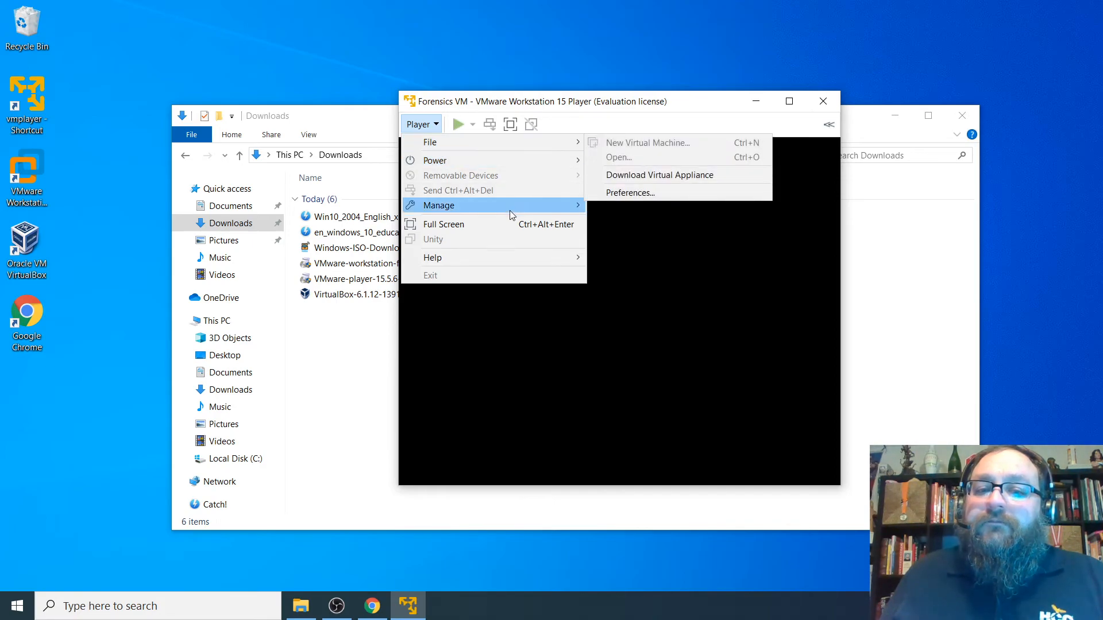
pyautogui.click(502, 122)
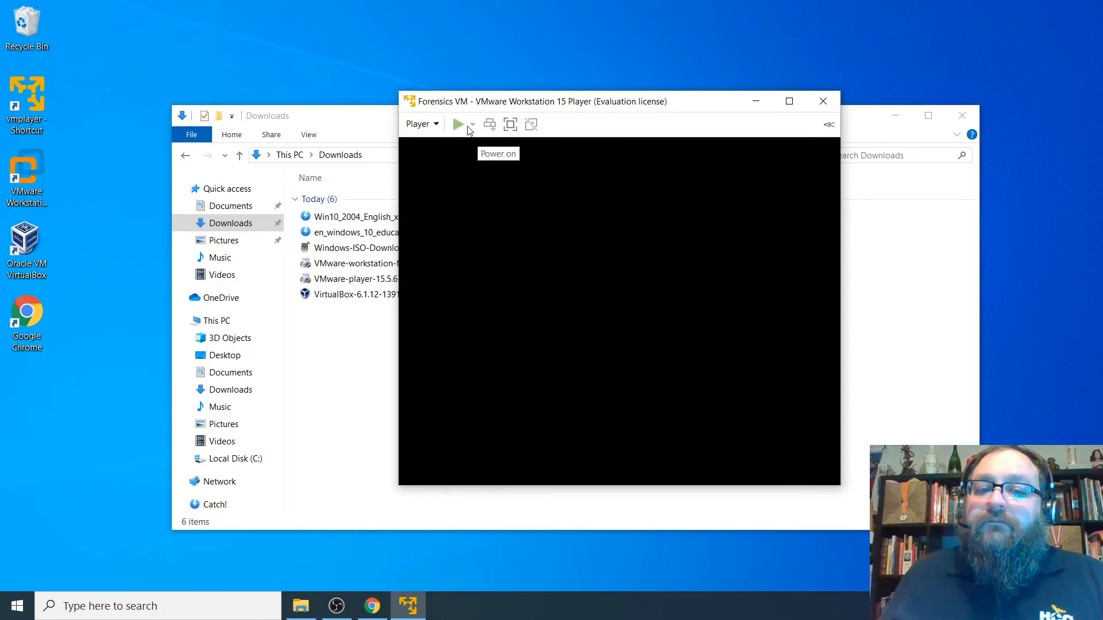
pyautogui.click(428, 125)
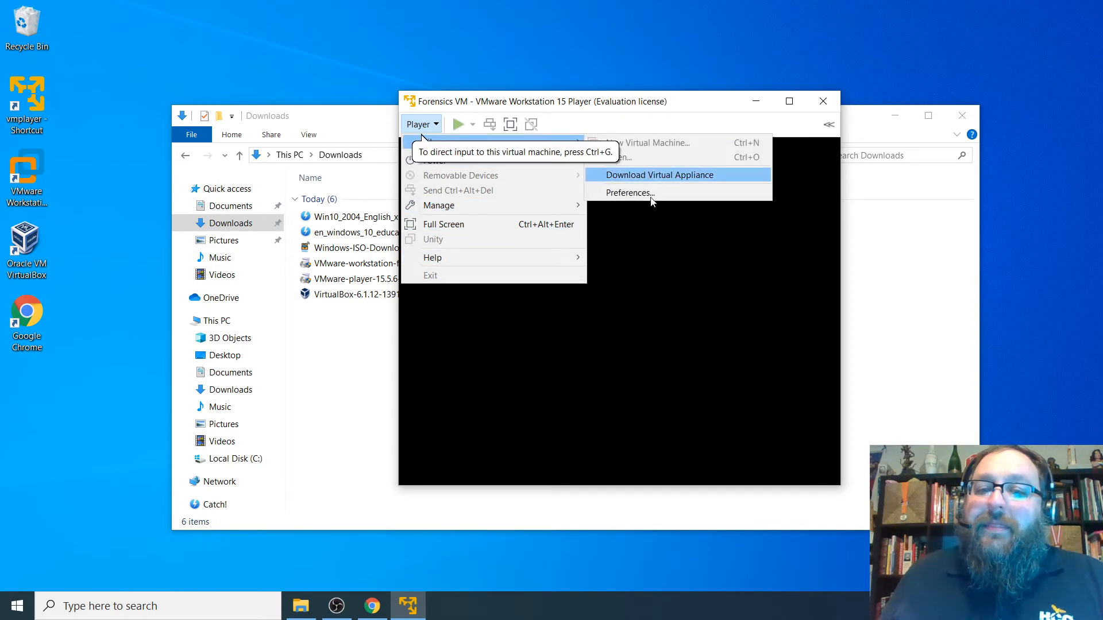
# Boot Forensics VM from its Windows installation media and move its window up and left so that it sits clear of the desktop's lower edge.
pyautogui.click(630, 276)
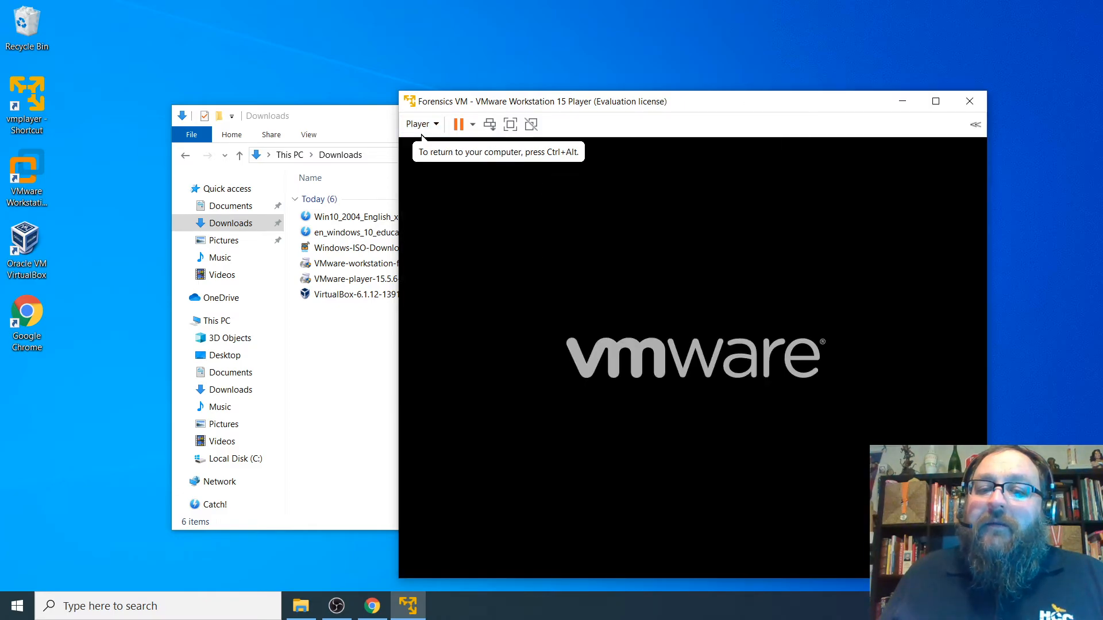
pyautogui.press('Return')
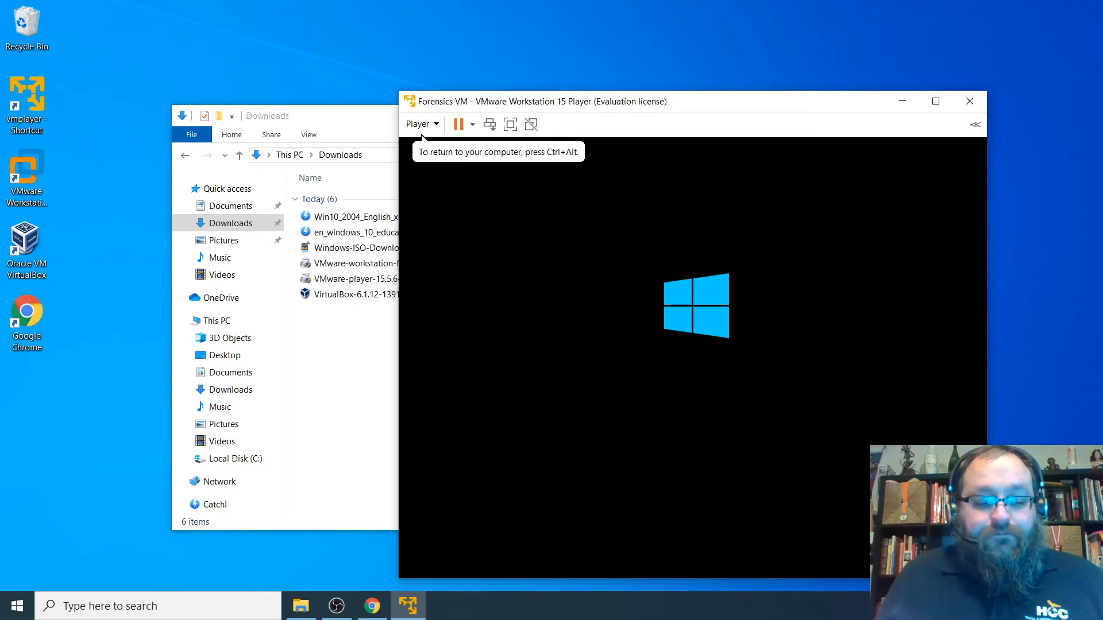
pyautogui.moveTo(663, 109); pyautogui.dragTo(494, 42)
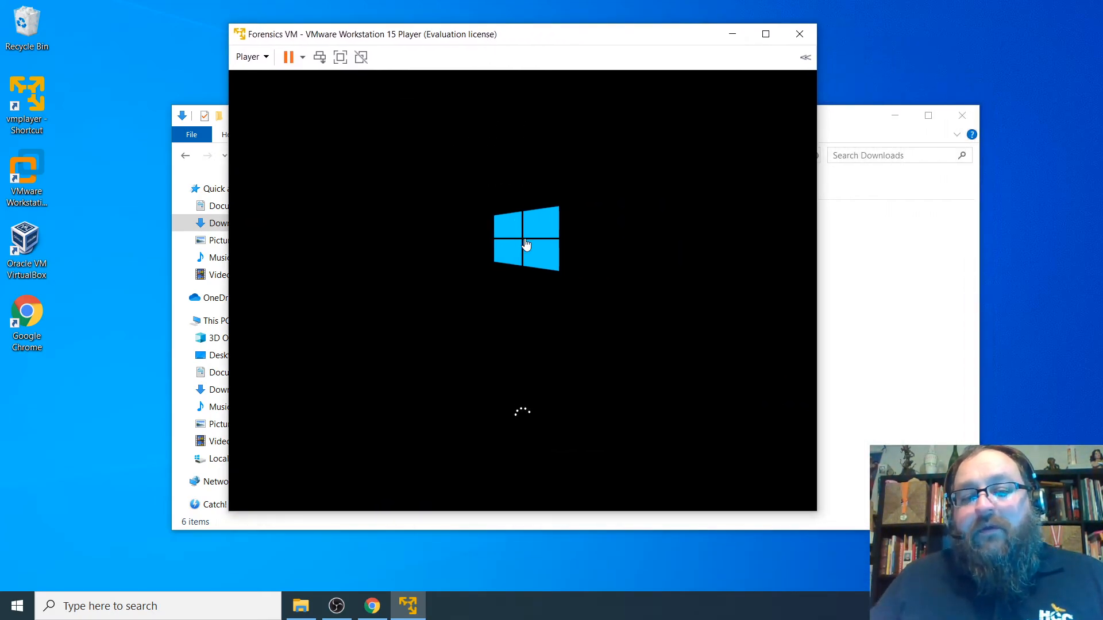